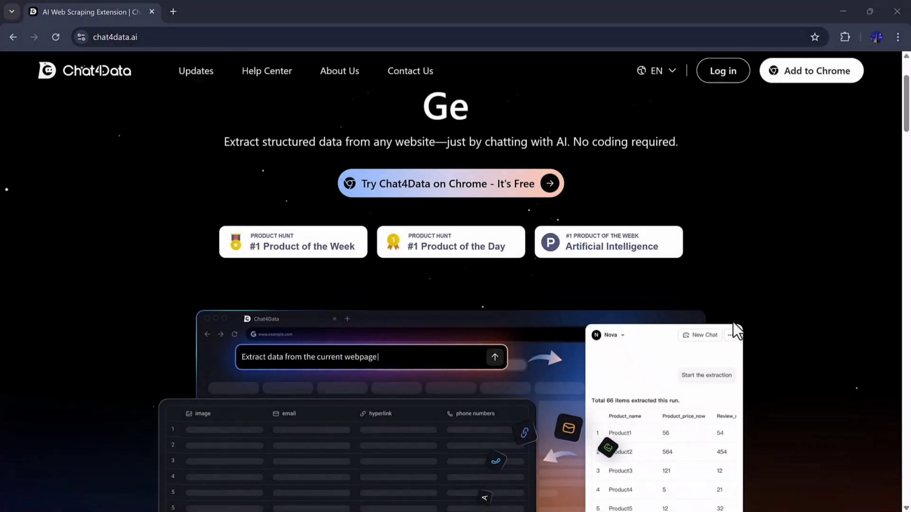
Step: Install the Chat4Data: AI Web Scraper & Data Extractor extension from its Chrome Web Store listing
scroll(734, 329, down, 2)
scroll(733, 323, down, 5)
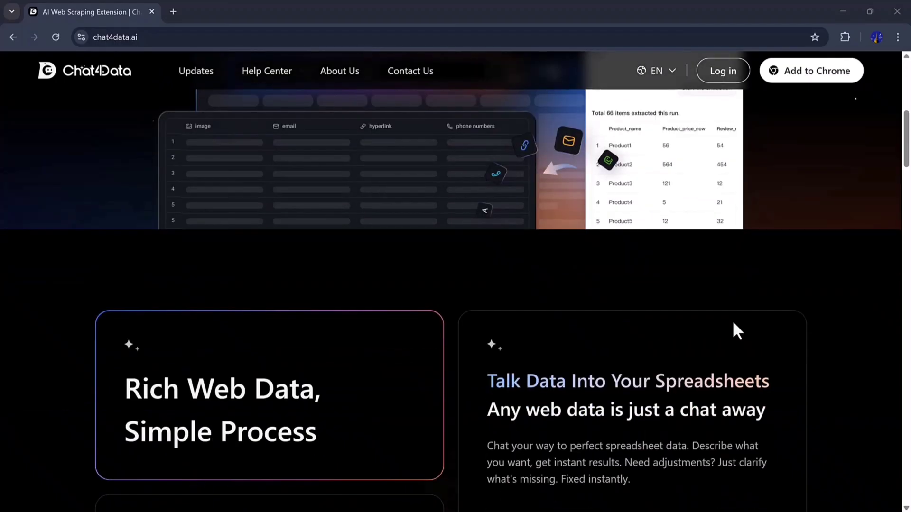
scroll(734, 322, down, 1)
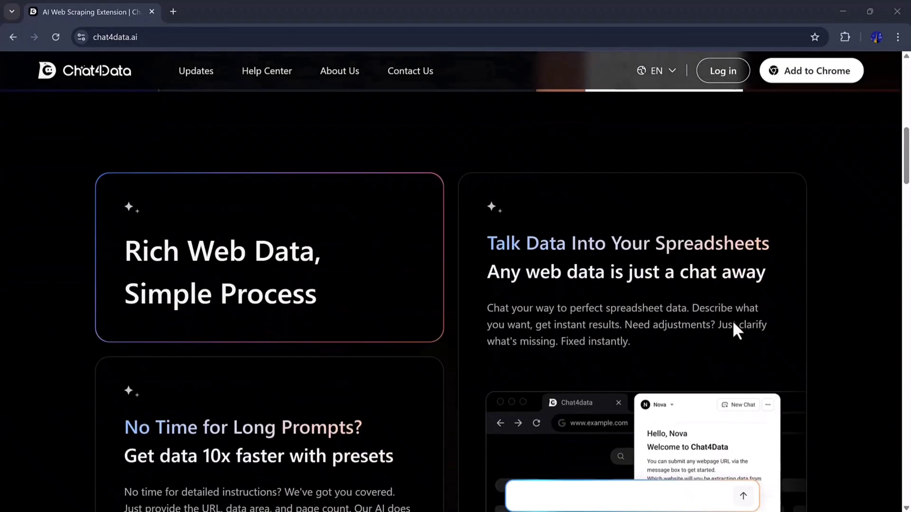
scroll(733, 320, down, 5)
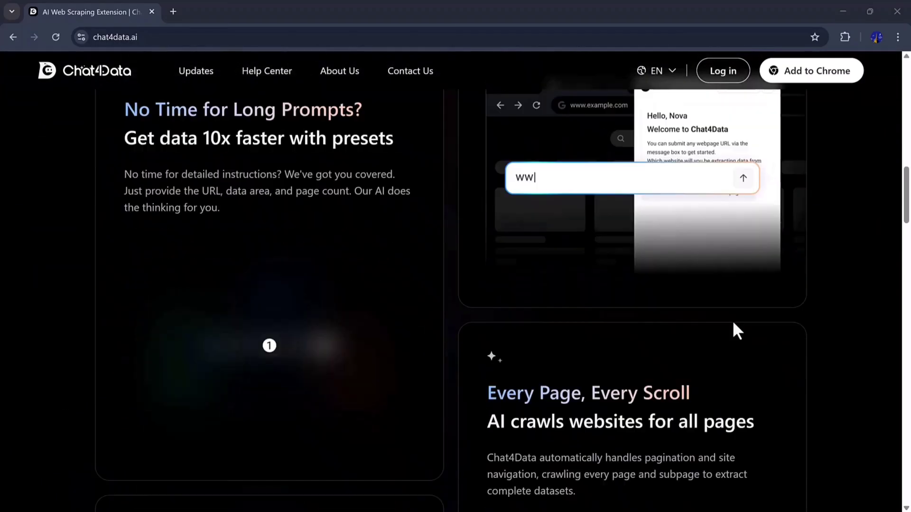
scroll(733, 322, down, 10)
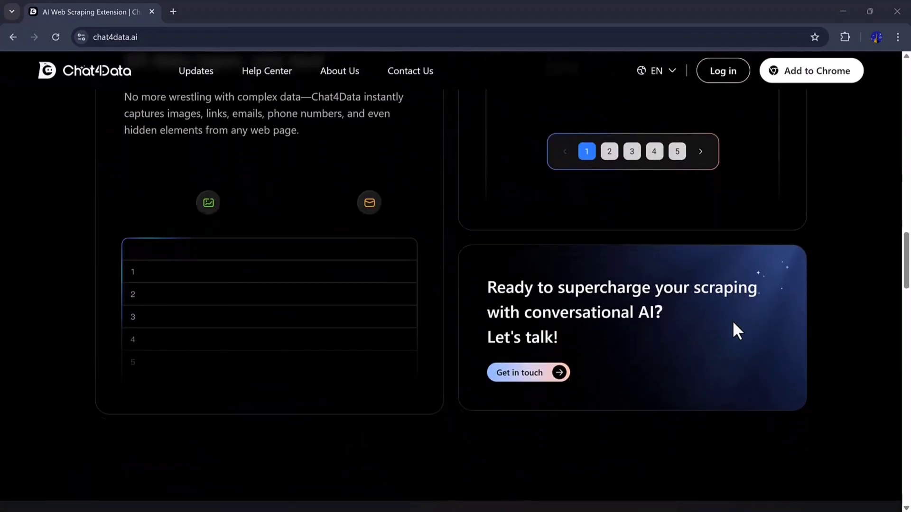
scroll(732, 320, down, 3)
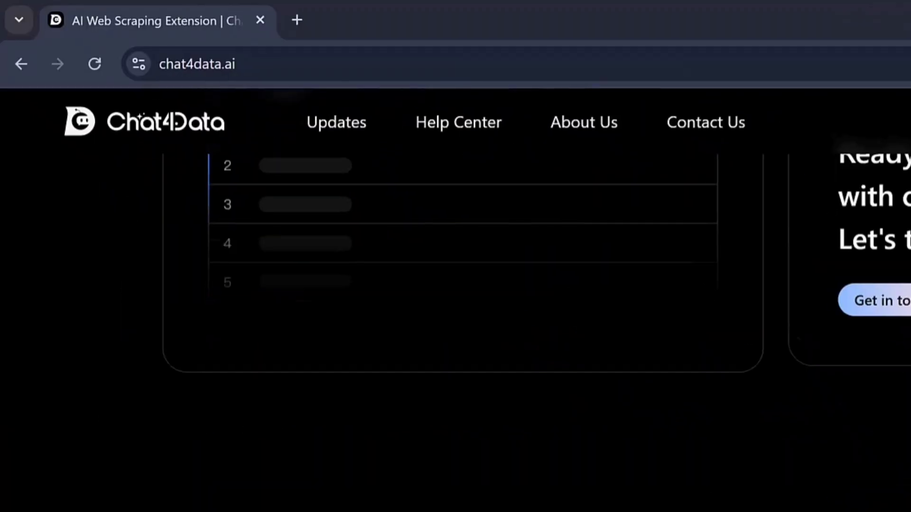
scroll(455, 266, down, 5)
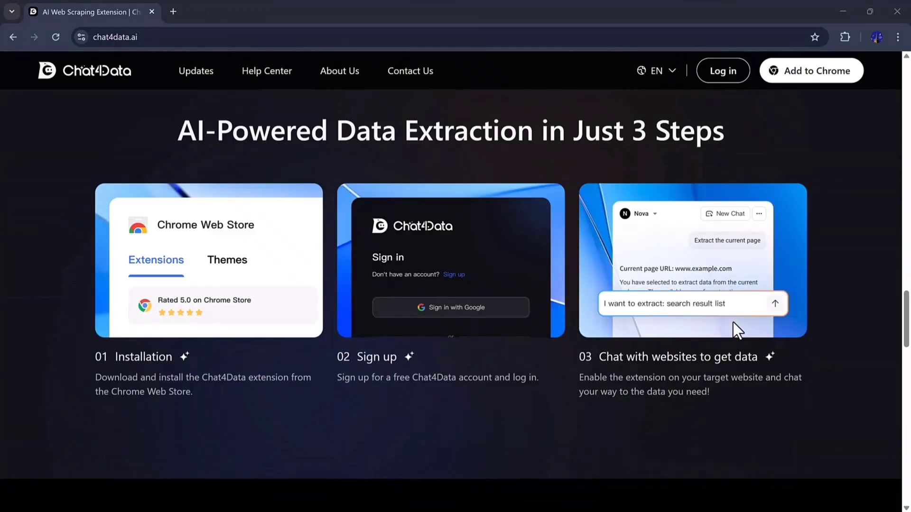
scroll(732, 322, down, 5)
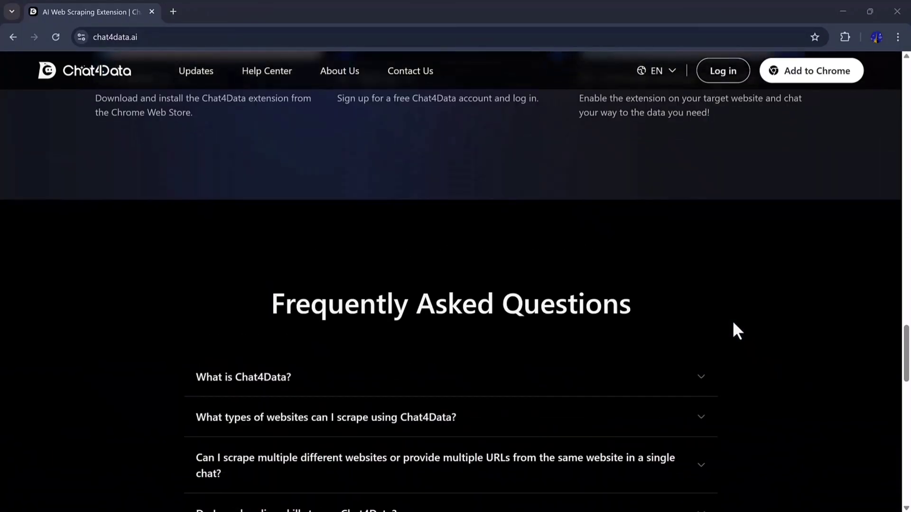
scroll(733, 324, up, 10)
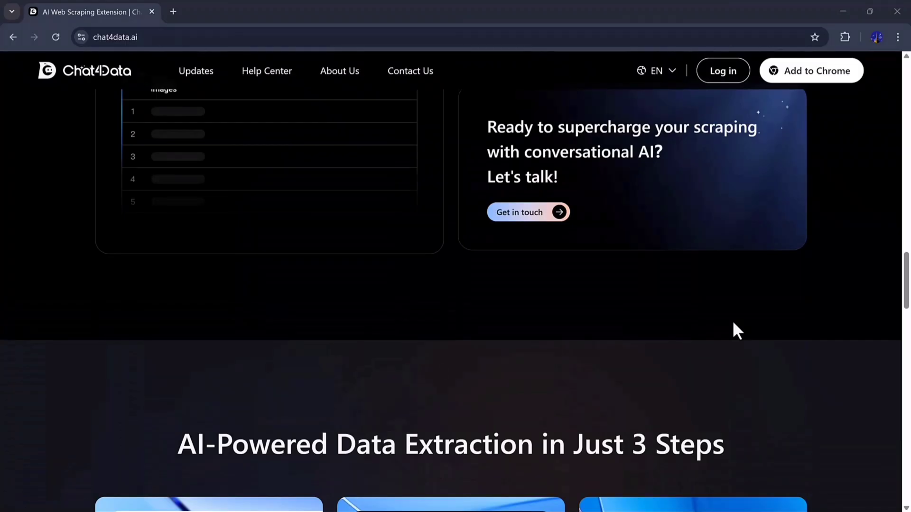
scroll(733, 323, up, 8)
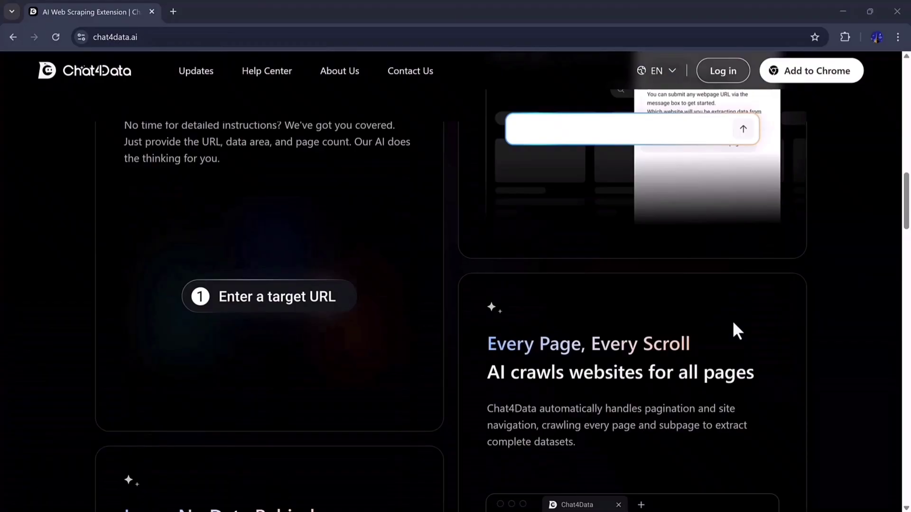
scroll(732, 328, up, 5)
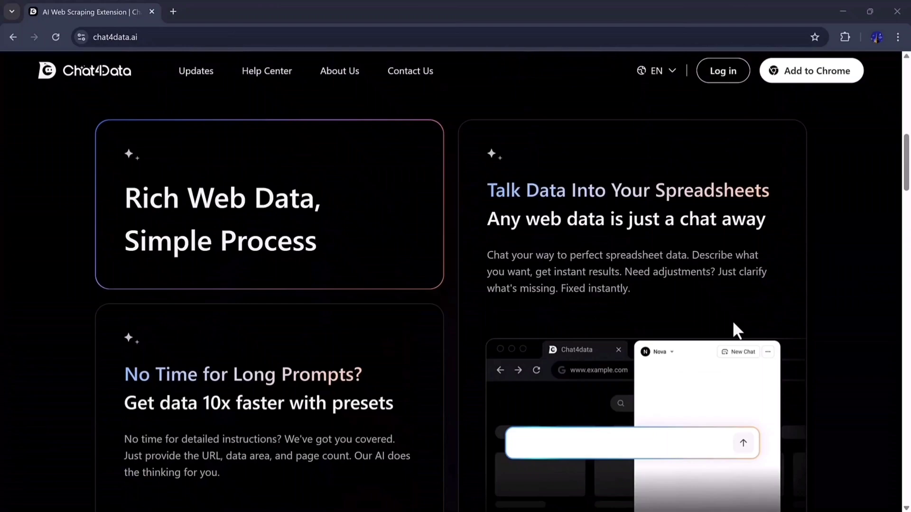
scroll(733, 320, up, 5)
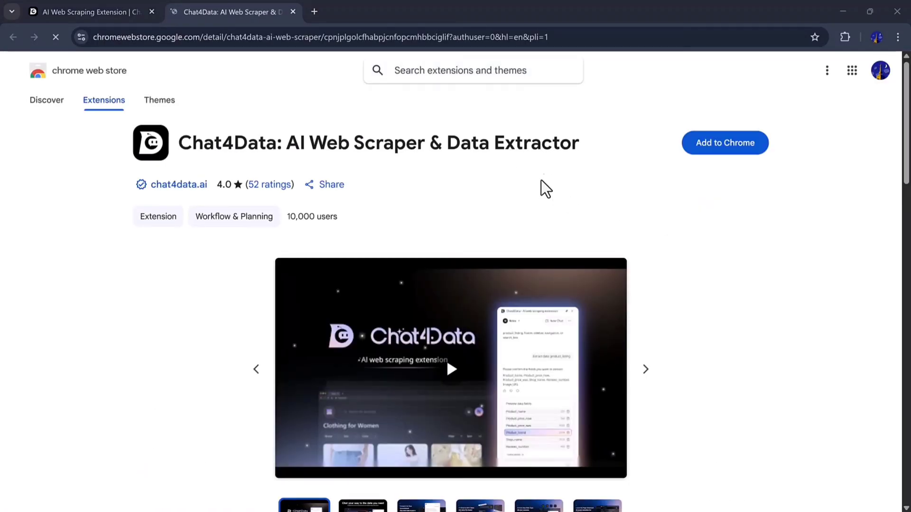
click(703, 158)
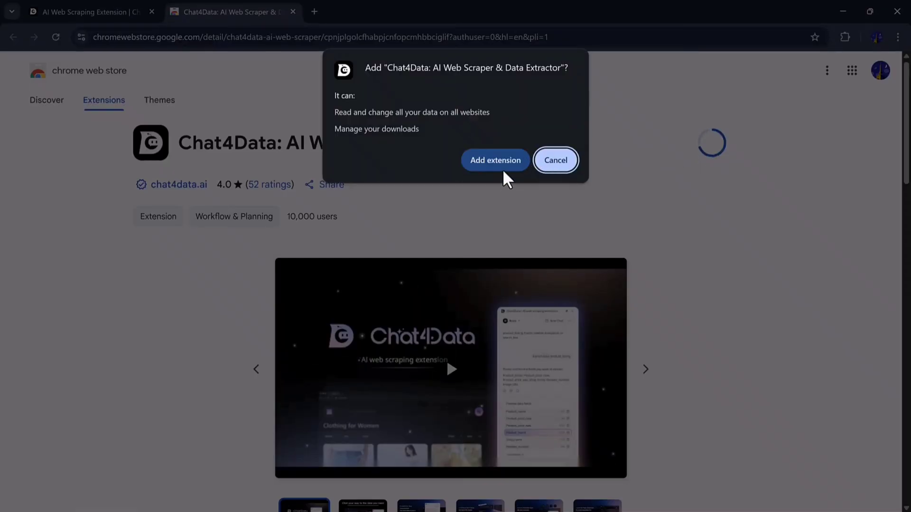
click(502, 167)
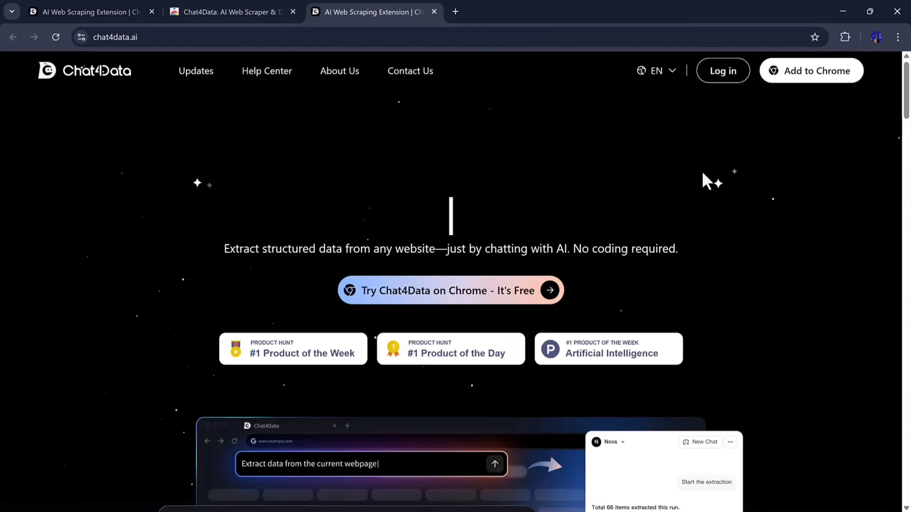
Step: Pin Chat4Data to the Chrome toolbar from the Extensions list
click(845, 38)
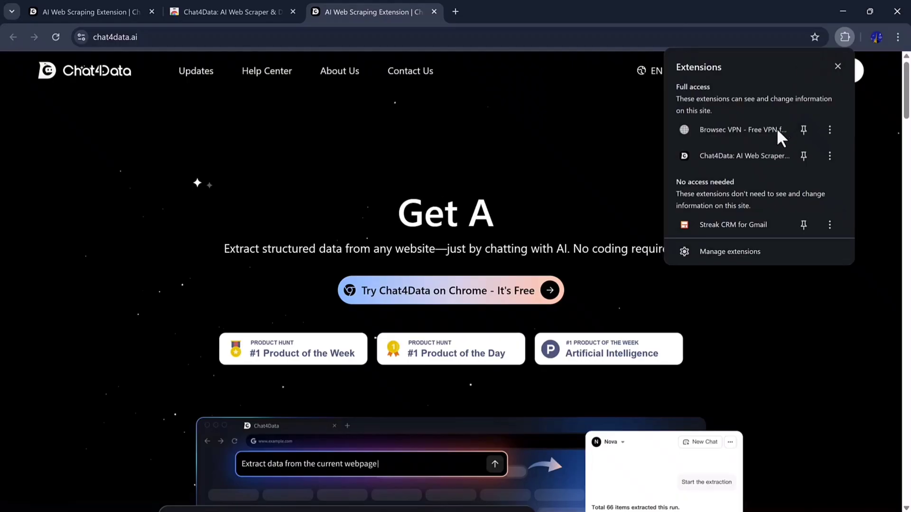
click(803, 156)
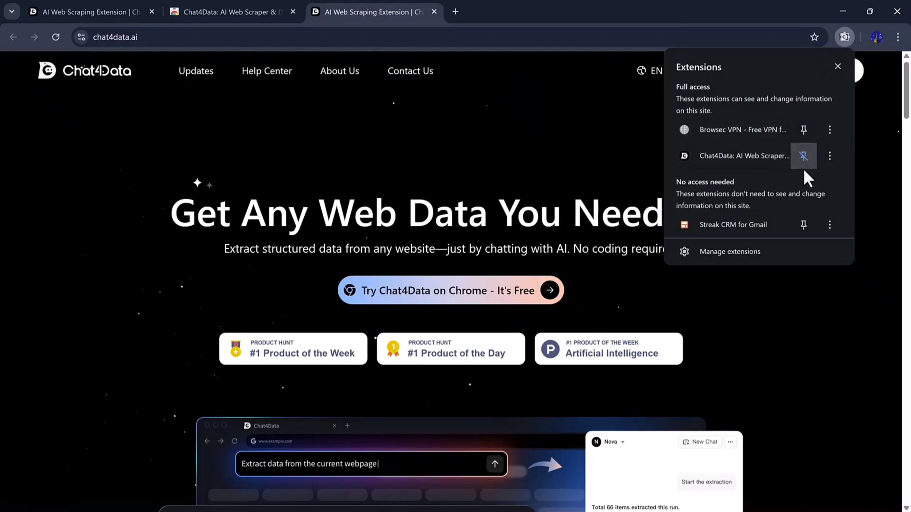
click(796, 278)
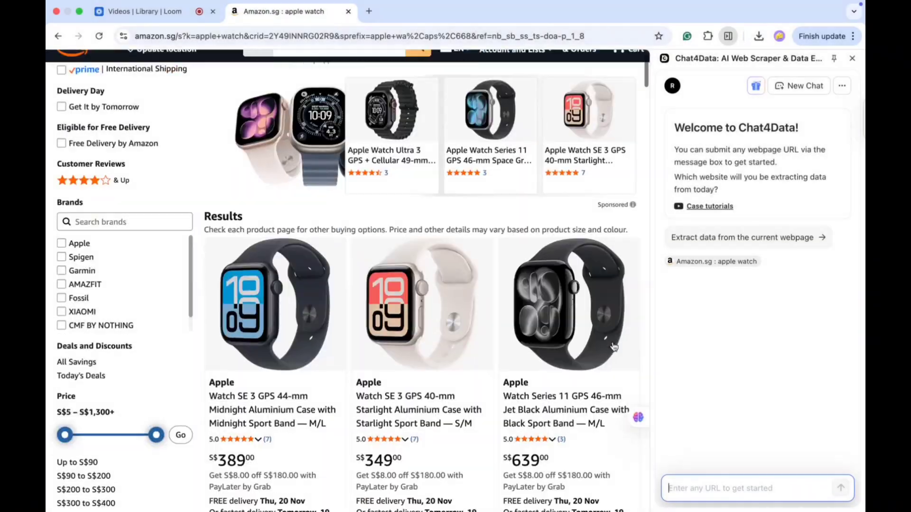
Step: Ask Chat4Data to 'please scrape all product information from the first 3 pages' of apple watch results
scroll(613, 344, down, 3)
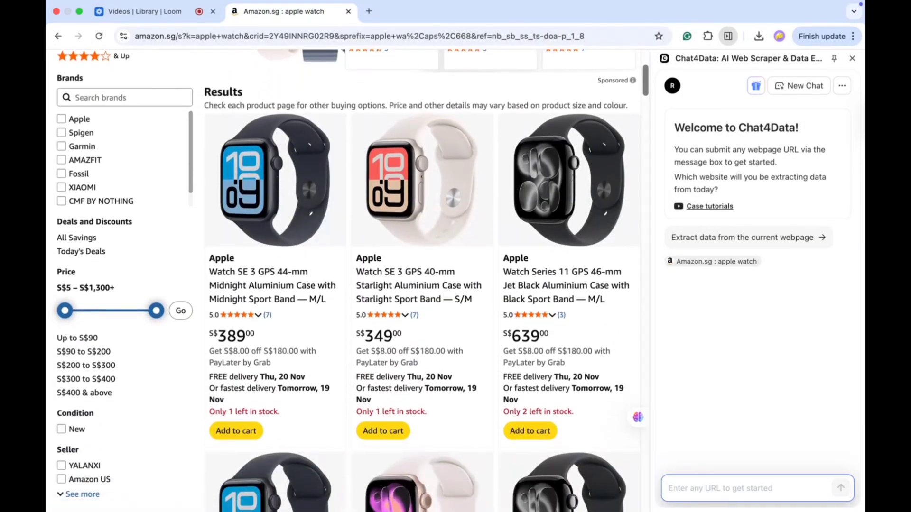
text(please)
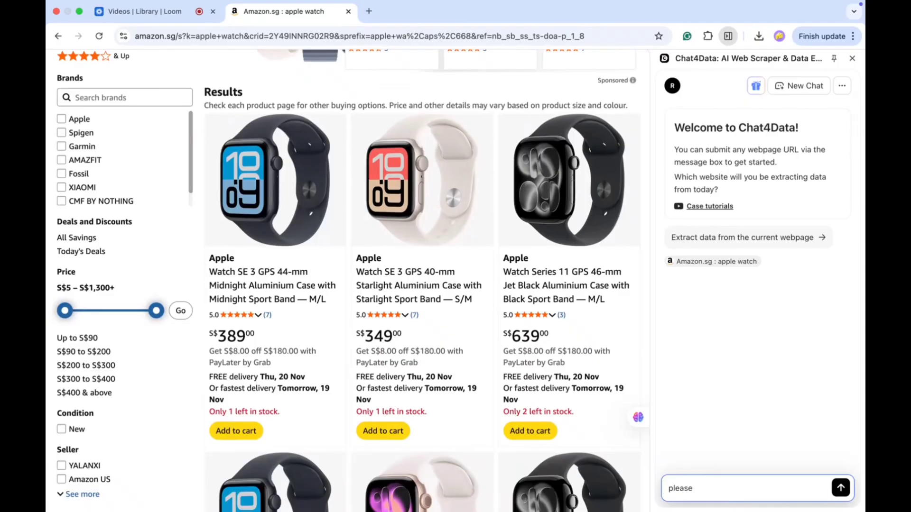
text( scrape all product informati)
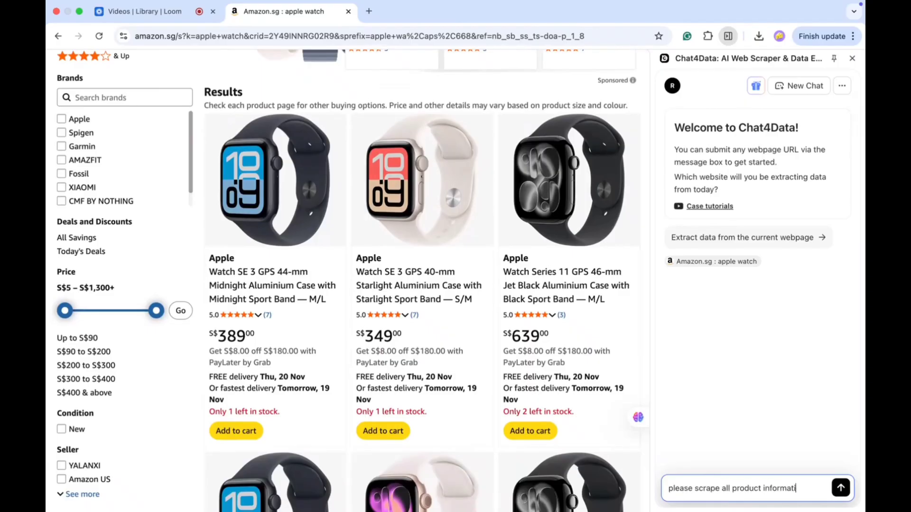
text(on from the fir)
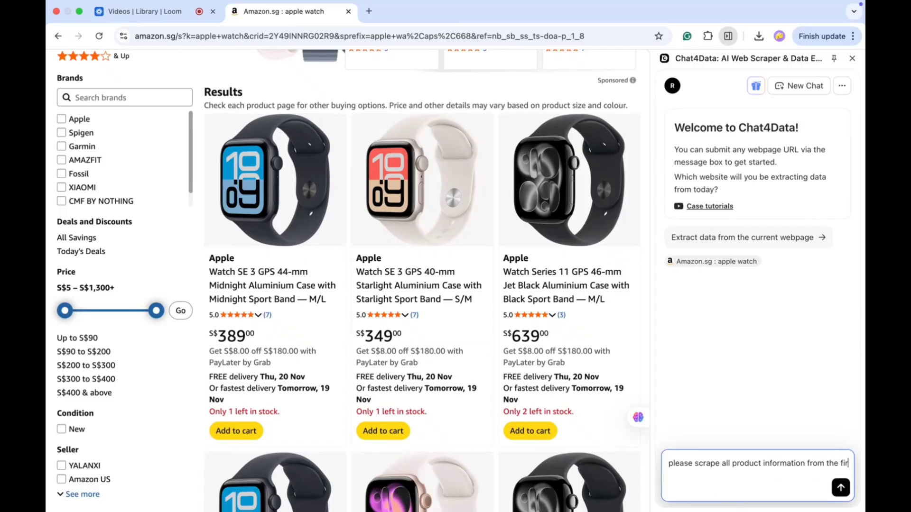
text(st 3 pages.)
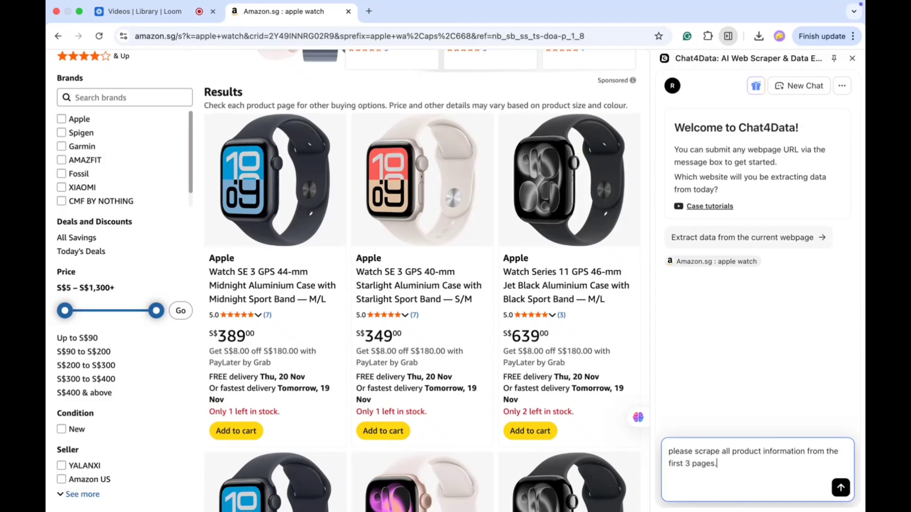
key(Return)
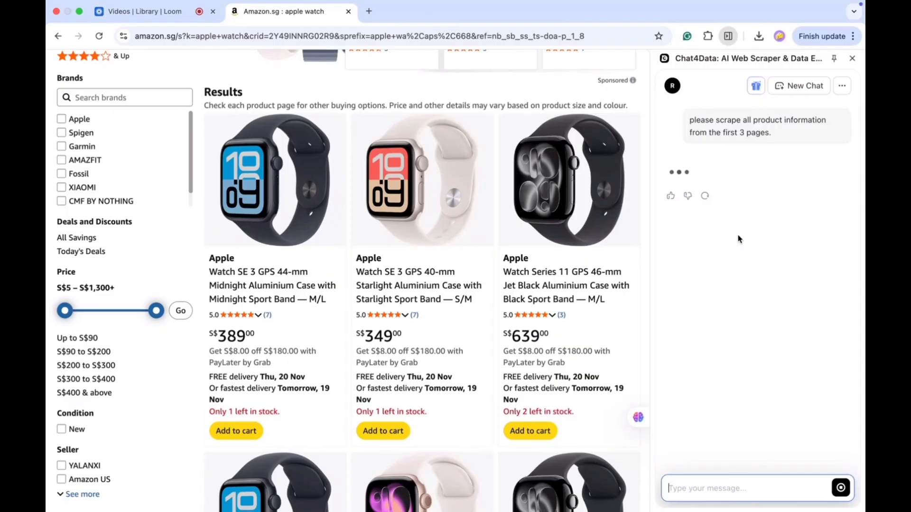
Step: Pick Search Results as the extraction area, giving seven product fields over 3 pages
scroll(618, 346, down, 5)
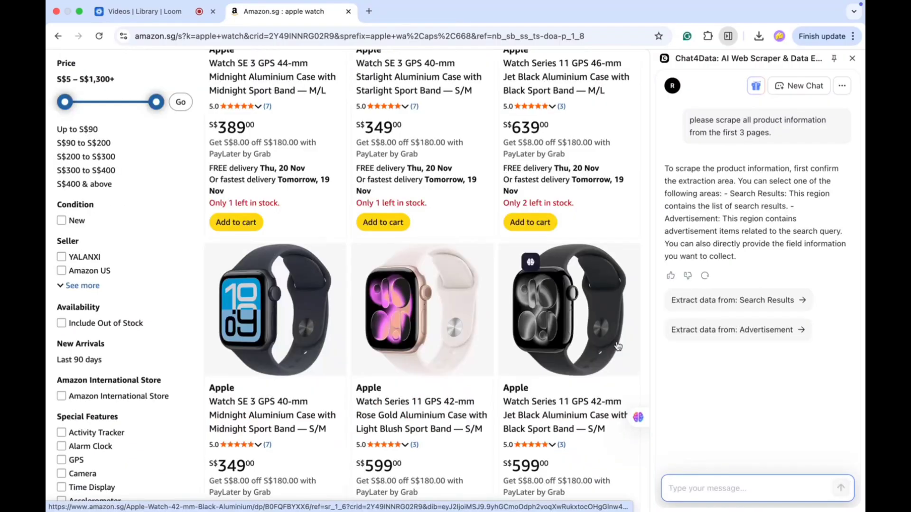
click(782, 304)
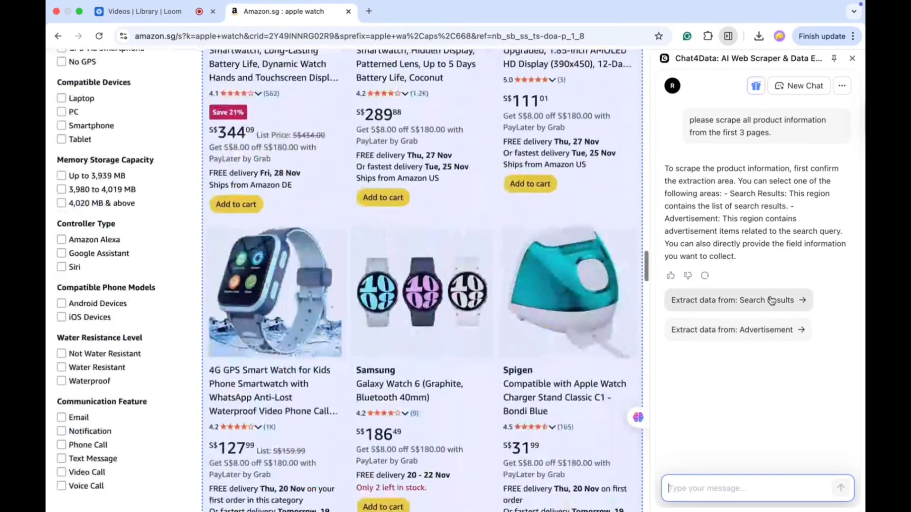
click(771, 306)
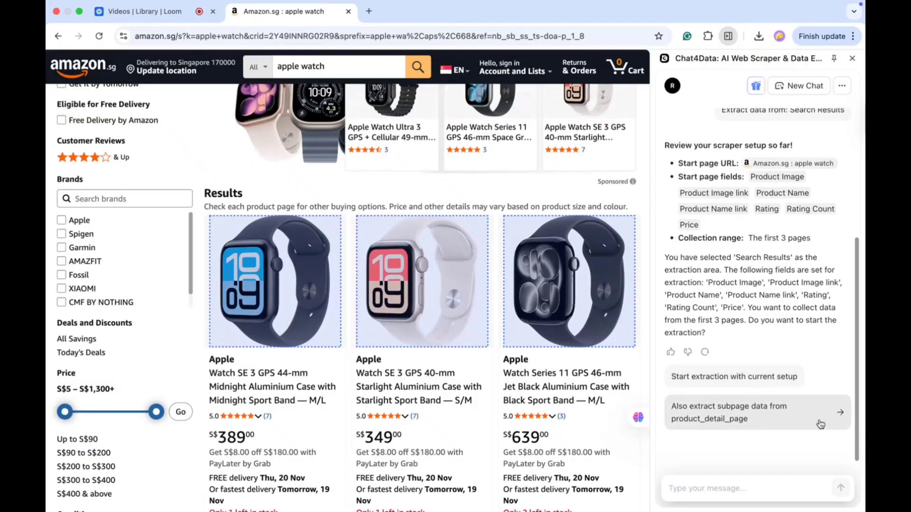
Step: Add each product's Product Description detail-page data and start the 3-page extraction
click(791, 425)
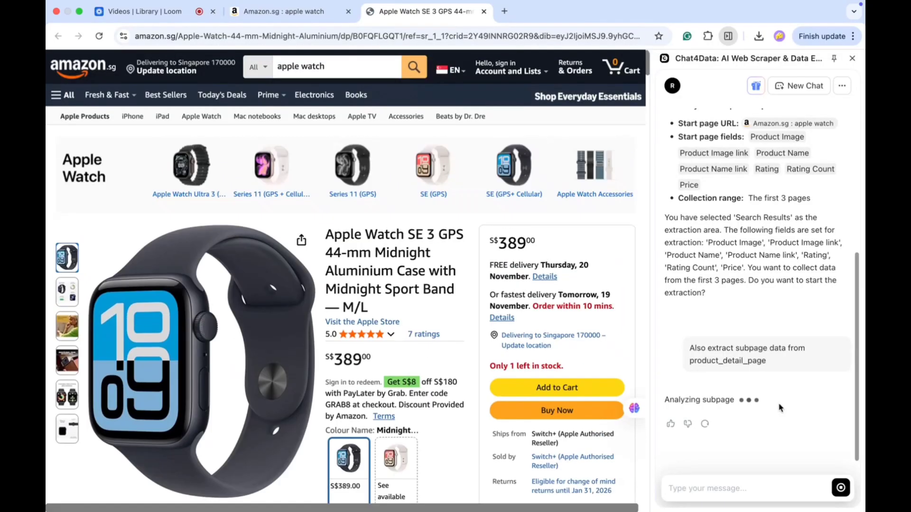
scroll(365, 358, down, 10)
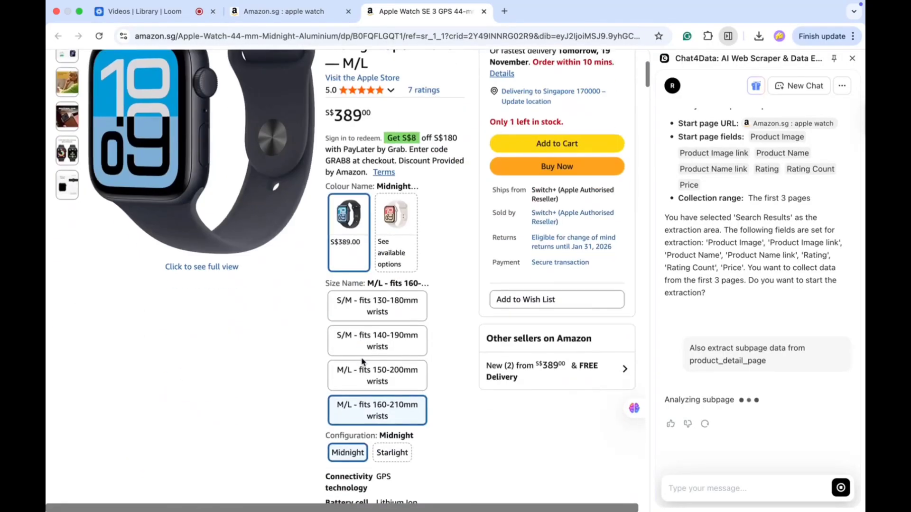
scroll(363, 362, down, 5)
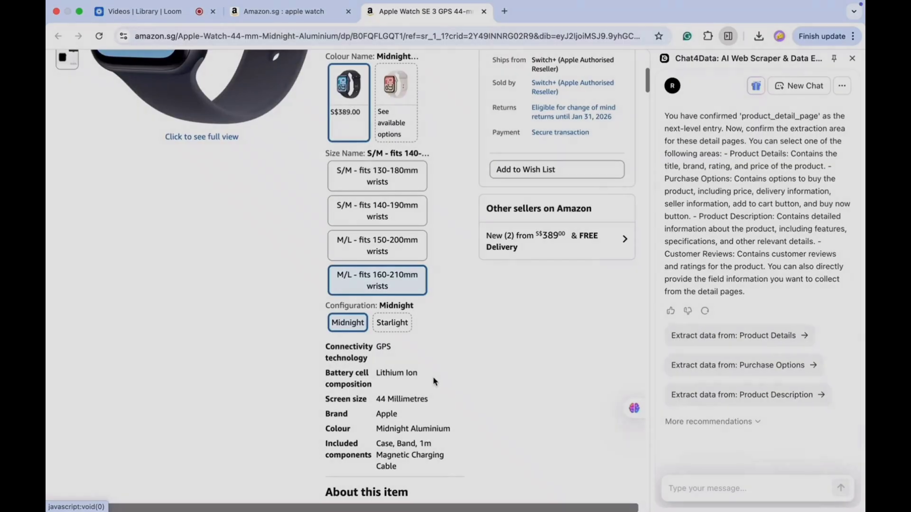
scroll(561, 412, down, 10)
scroll(560, 412, up, 9)
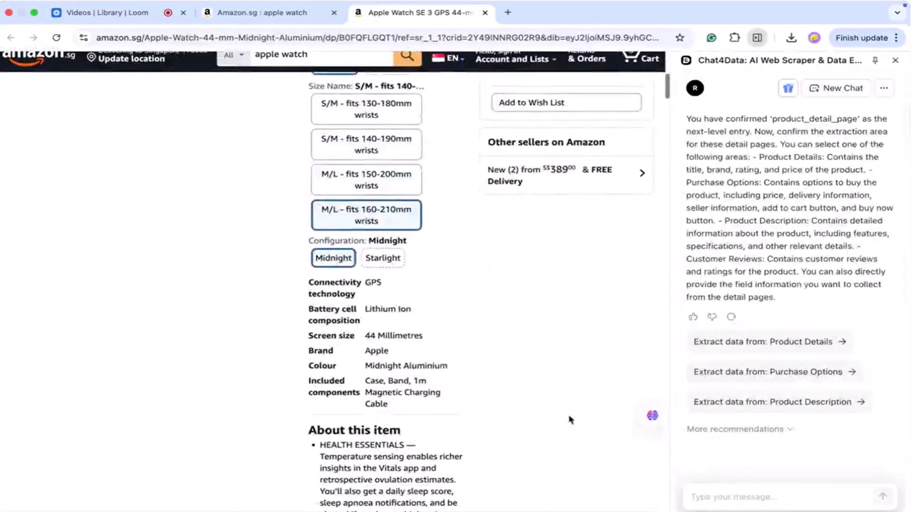
click(737, 403)
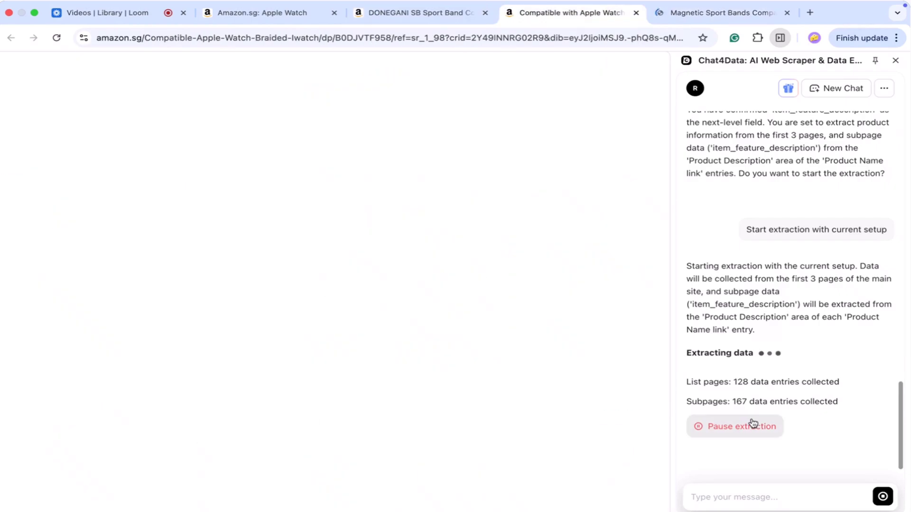
Step: Pause the extraction at 205 items, review the results table, and open the XLSX file
click(753, 426)
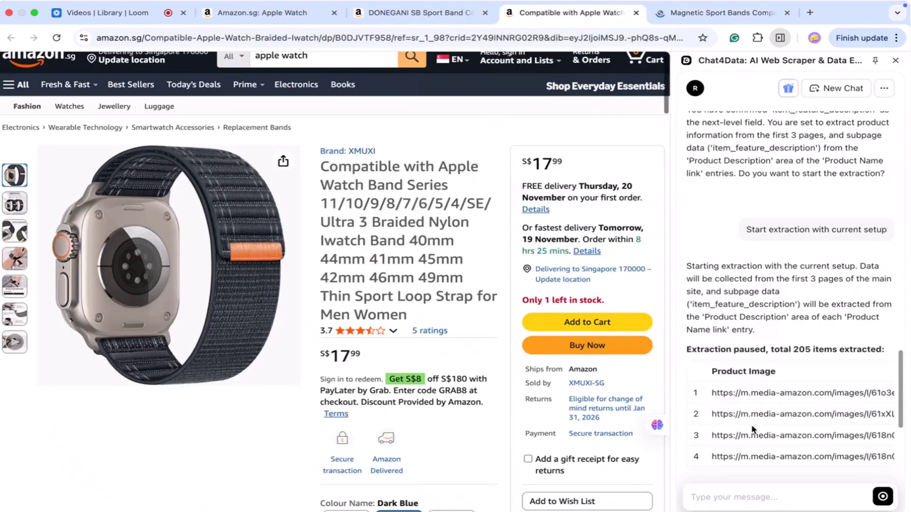
scroll(832, 268, right, 10)
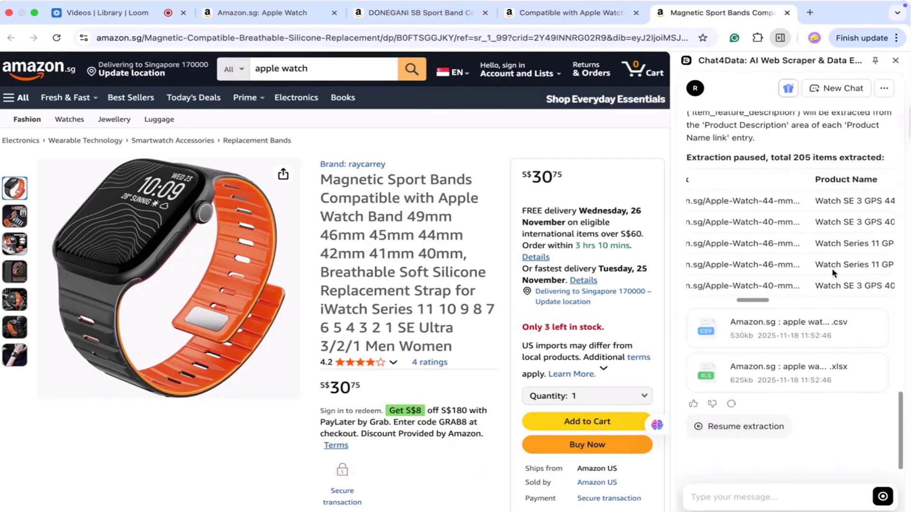
scroll(832, 269, right, 15)
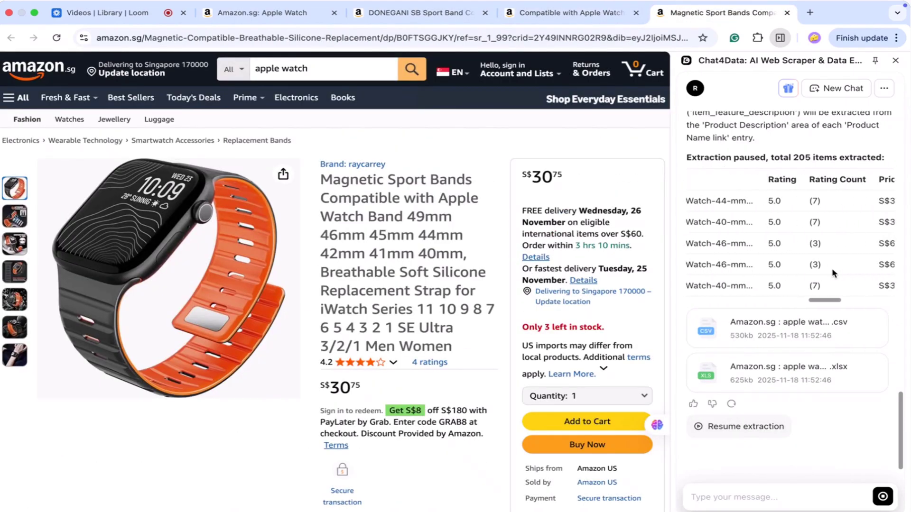
scroll(832, 268, right, 15)
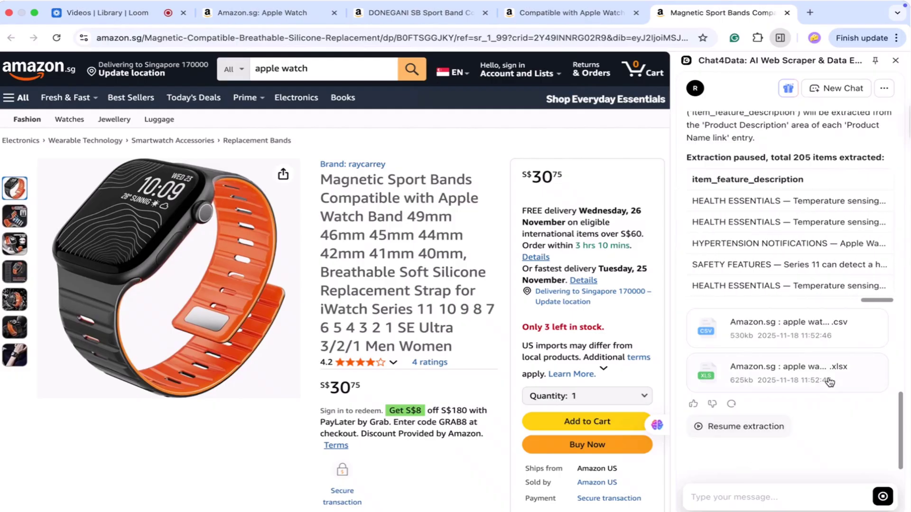
click(830, 382)
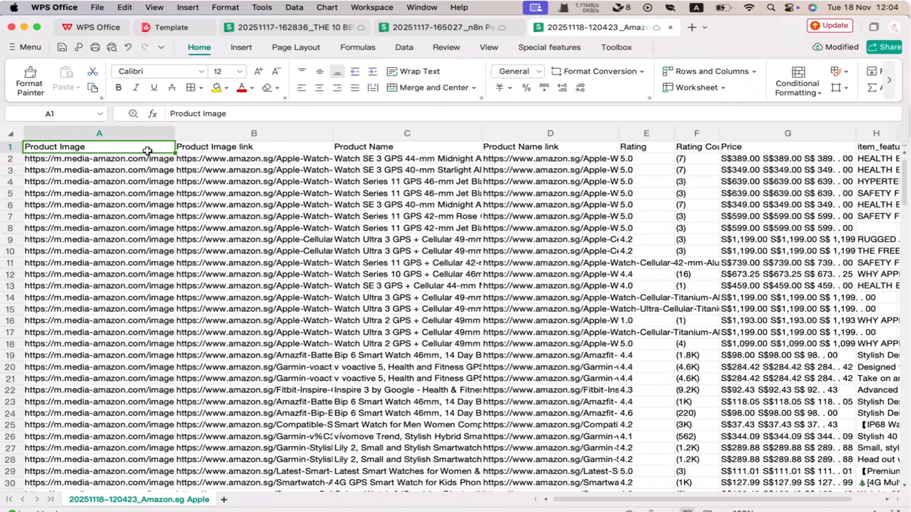
click(229, 148)
click(375, 149)
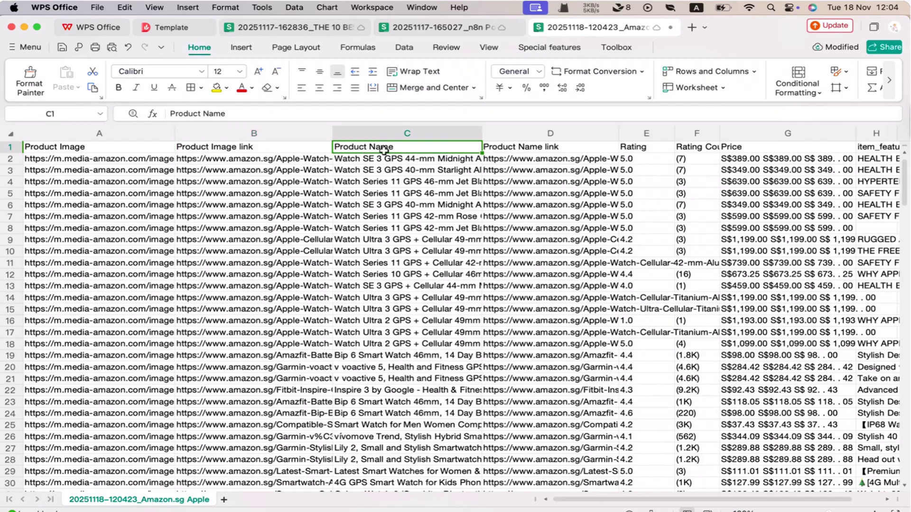
click(541, 150)
click(631, 149)
click(695, 148)
click(806, 148)
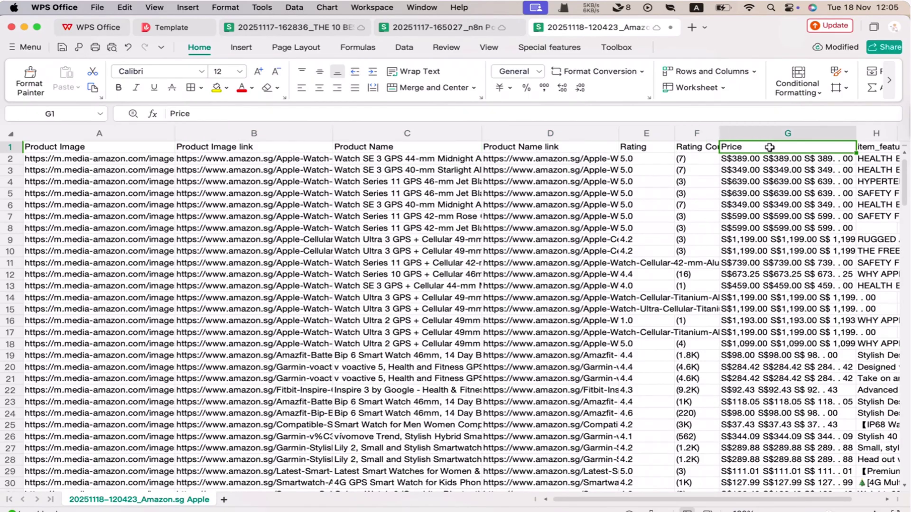
click(877, 147)
scroll(638, 327, down, 9)
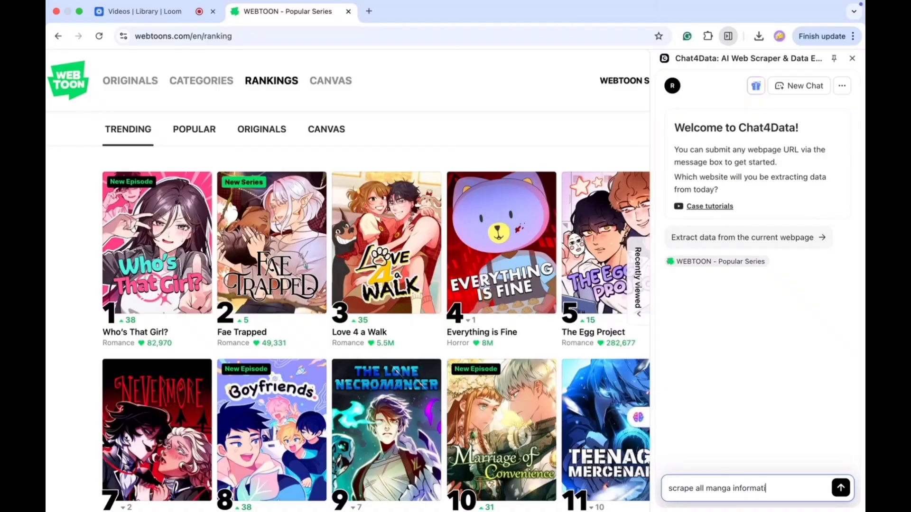
Step: Send 'scrape all manga information' to Chat4Data for the WEBTOON rankings page
text(on)
key(Return)
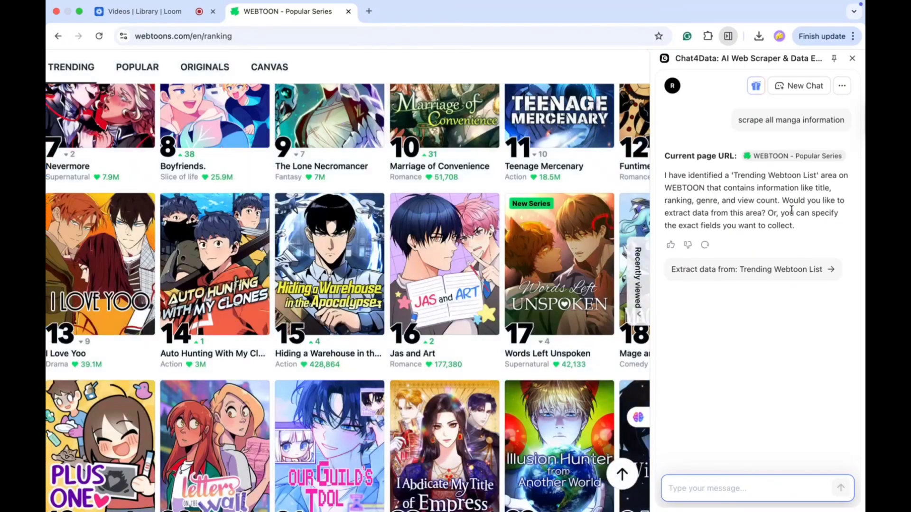
Step: Extract 30 Trending Webtoon List items with all seven fields and open the XLSX result
click(771, 274)
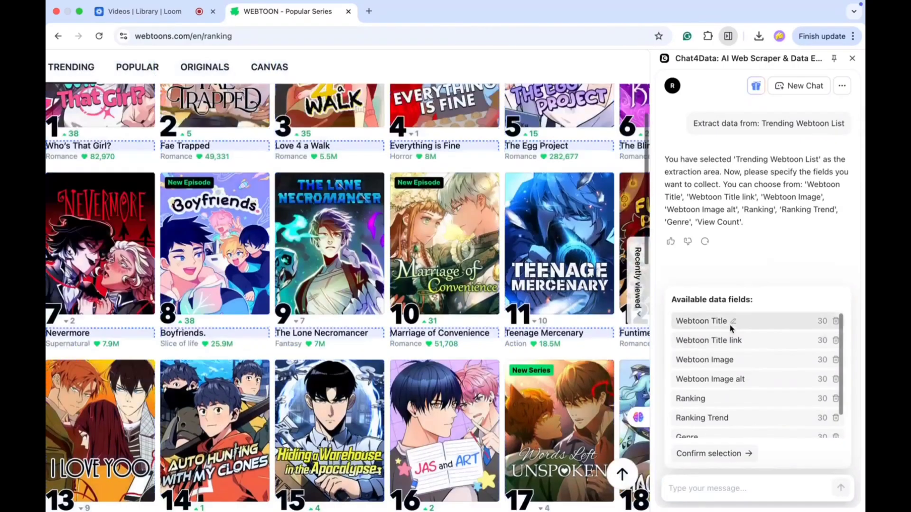
scroll(724, 394, down, 2)
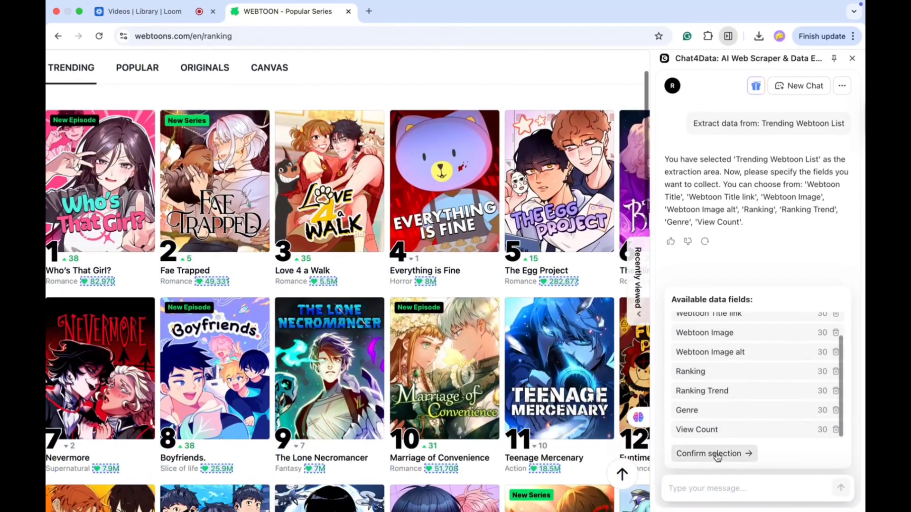
click(712, 453)
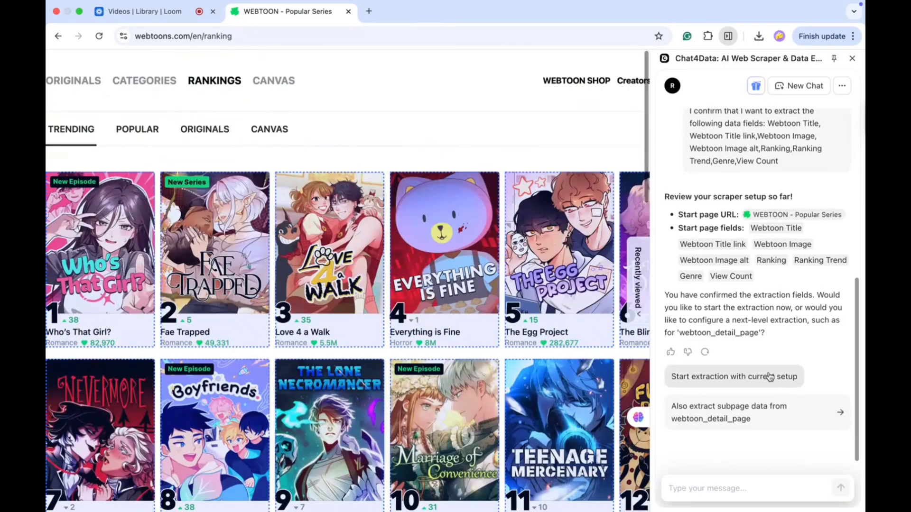
click(762, 375)
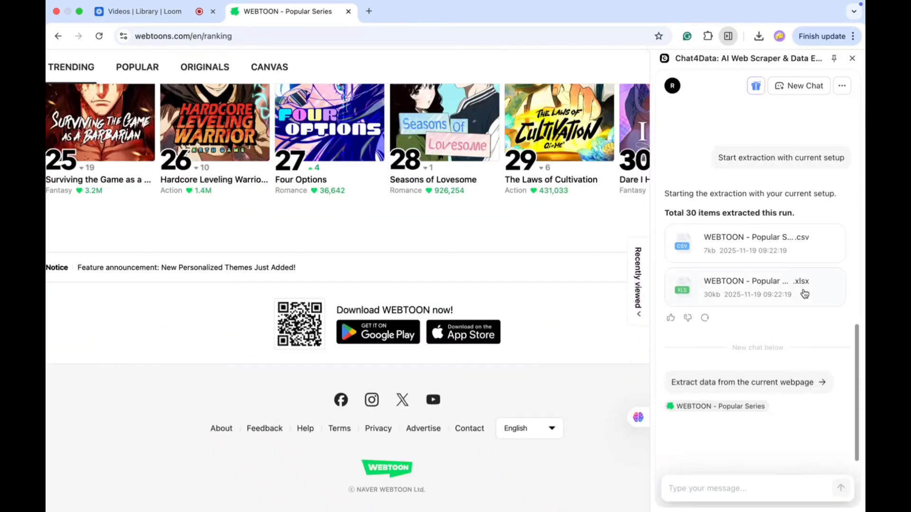
click(804, 294)
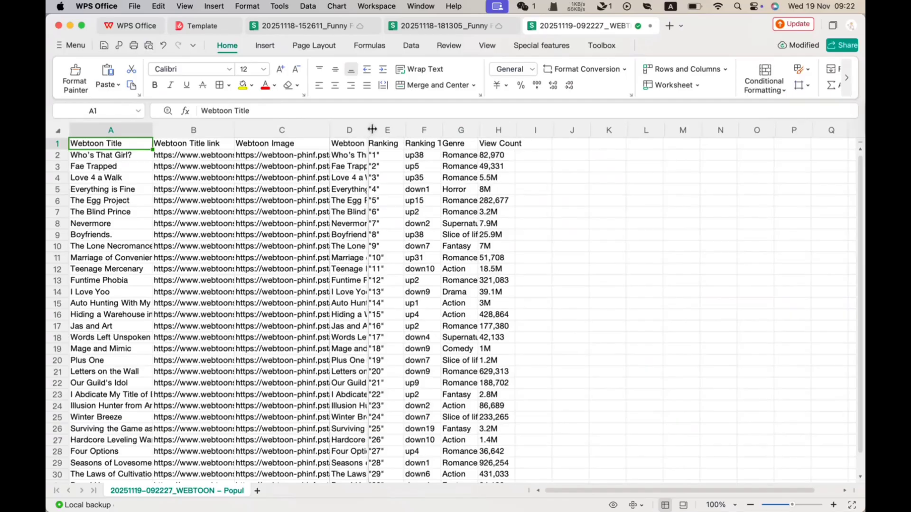
Step: Widen columns D and E, and autofit column G to genre entries like Slice of life
drag(371, 129, 464, 129)
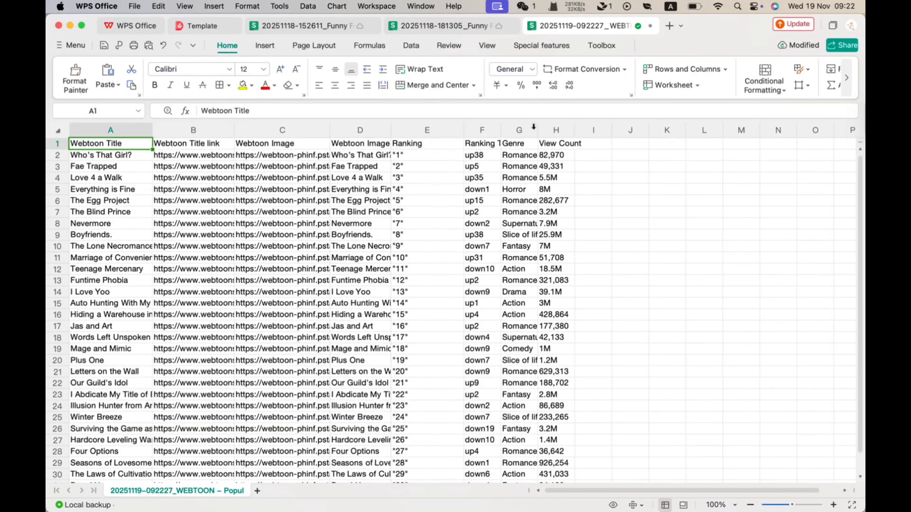
double_click(536, 129)
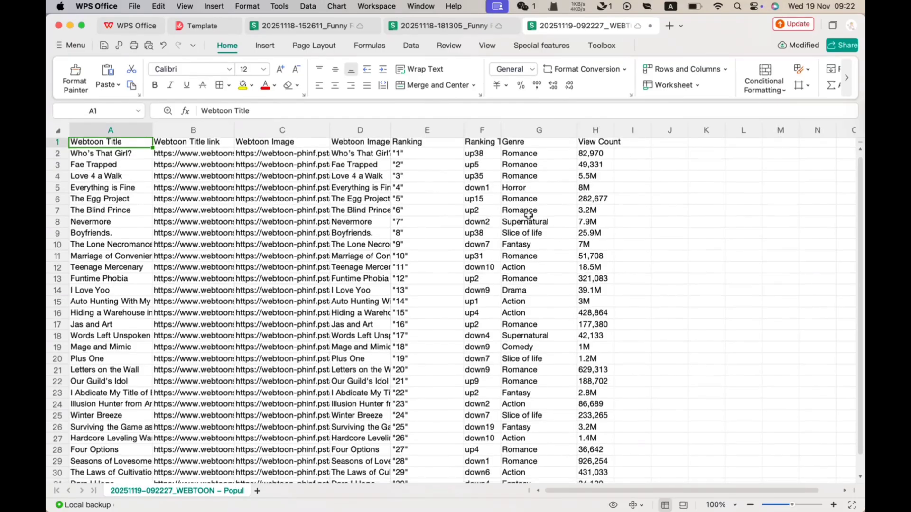
scroll(528, 232, down, 5)
scroll(525, 208, up, 5)
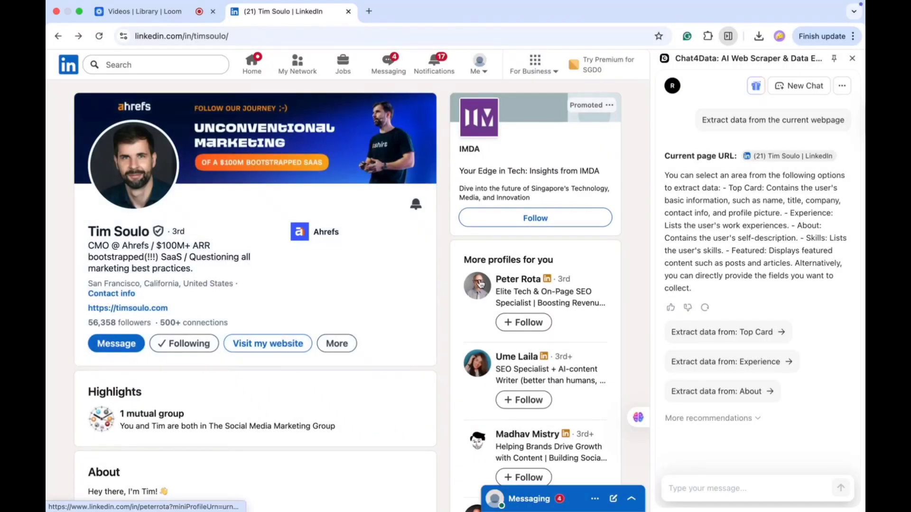
Step: Select the LinkedIn profile's Experience section as the Chat4Data extraction area
mouse_move(699, 368)
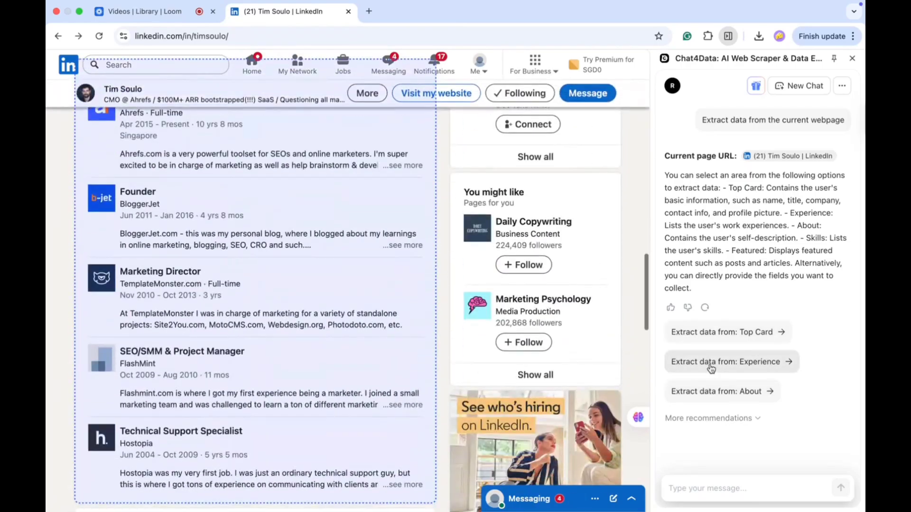
click(711, 370)
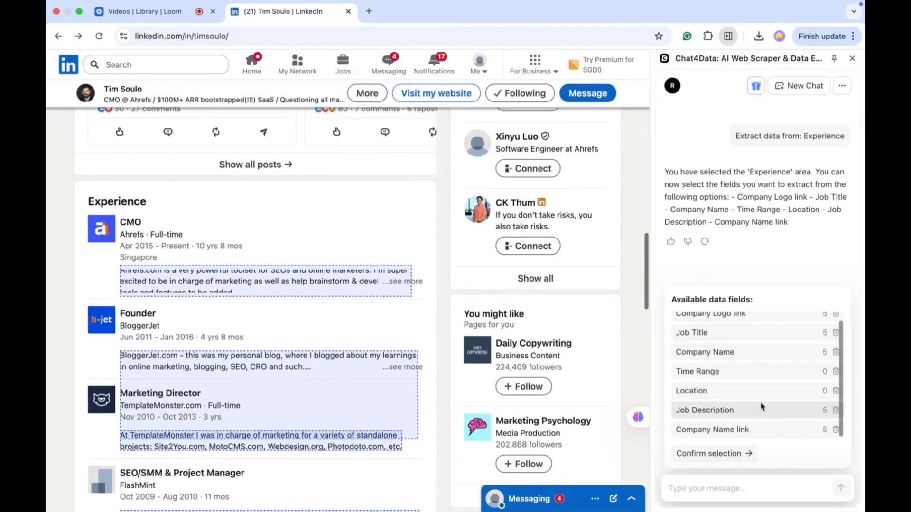
Step: Confirm the seven Experience fields so 5 items are extracted to CSV and XLSX
click(738, 452)
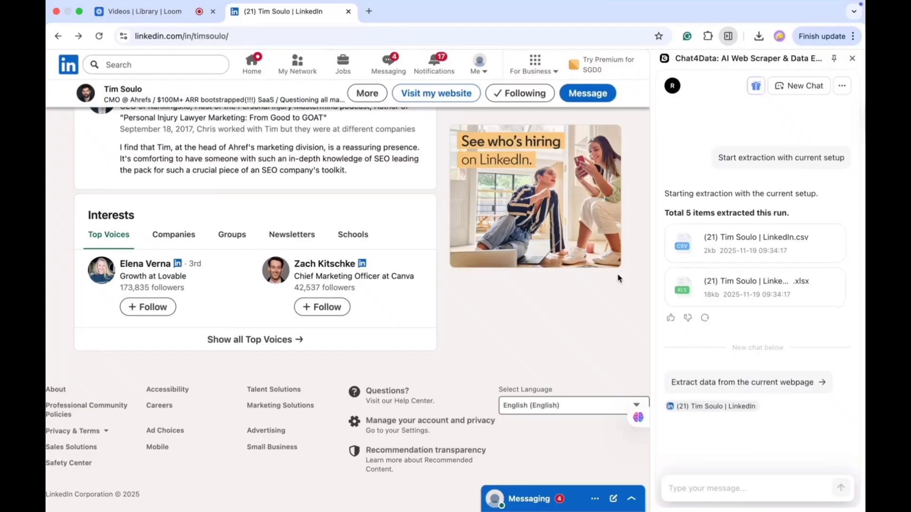
Step: Open the extracted experience XLSX in WPS Spreadsheet and widen the Job Title column
click(707, 290)
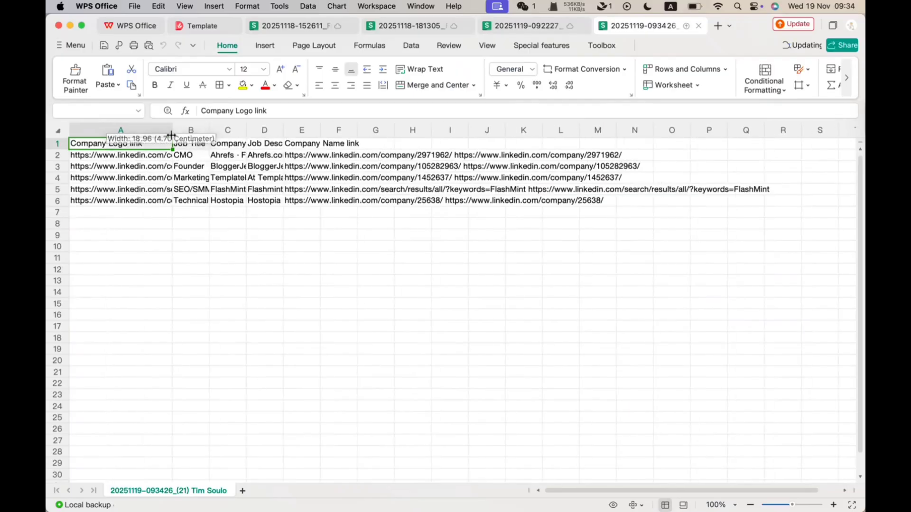
drag(213, 131, 599, 126)
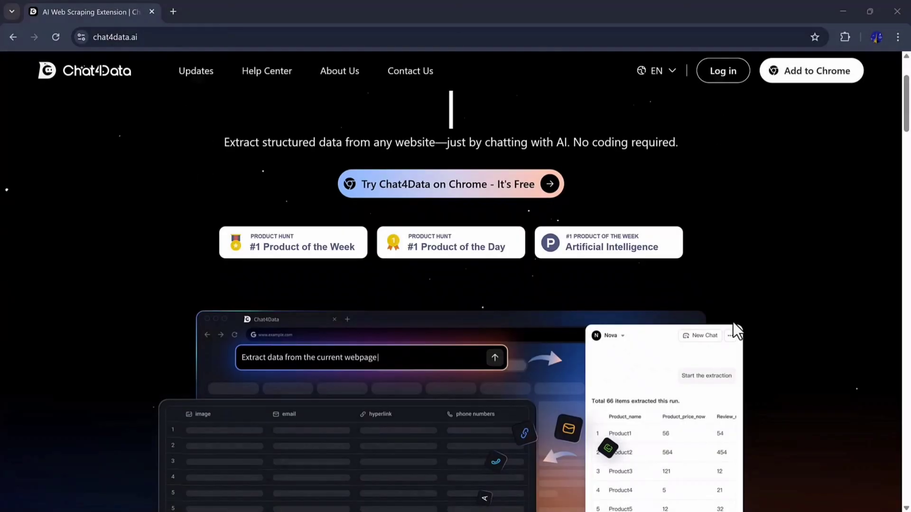
scroll(733, 322, down, 2)
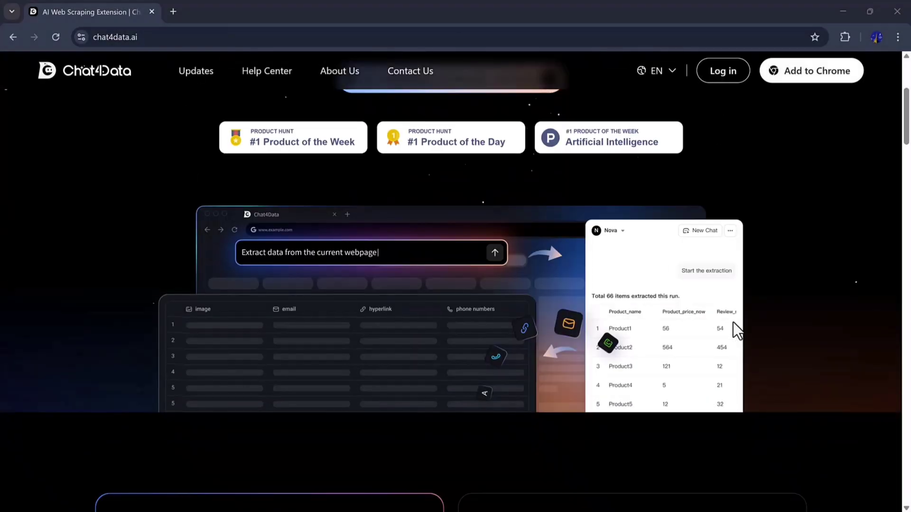
scroll(733, 323, down, 7)
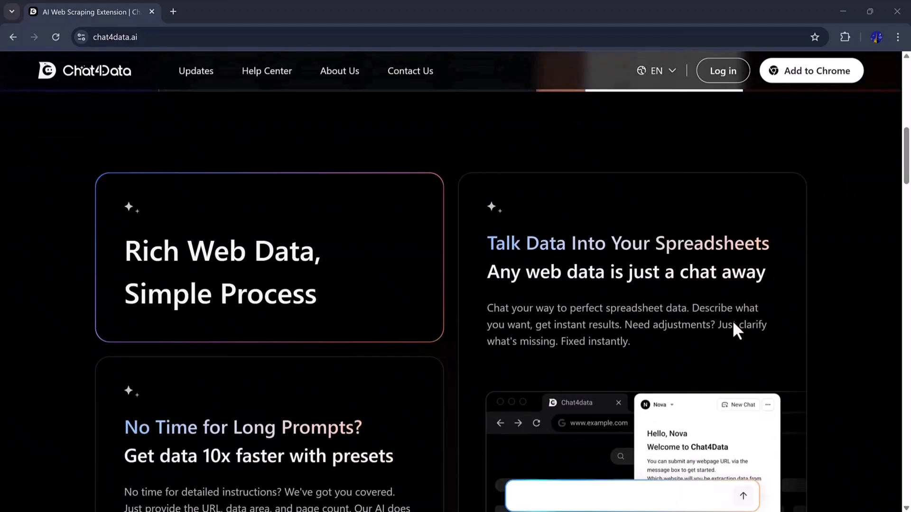
scroll(732, 320, down, 6)
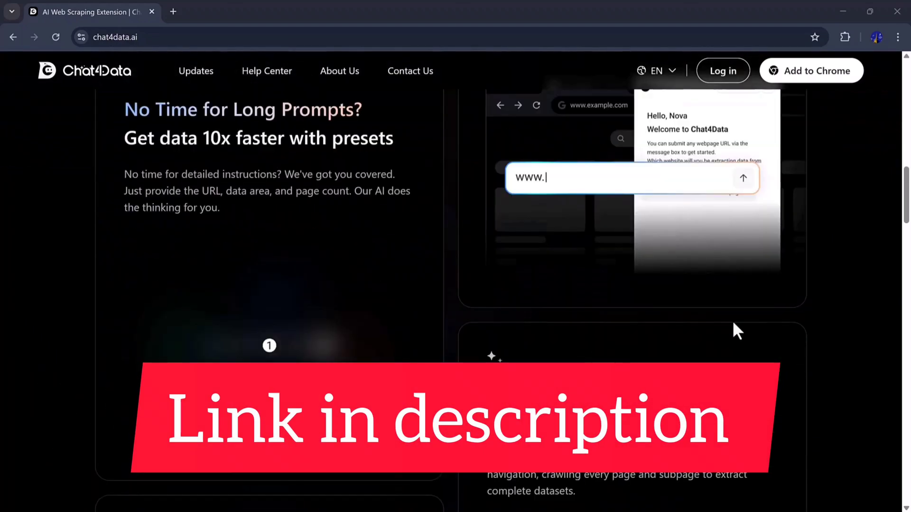
scroll(732, 322, down, 10)
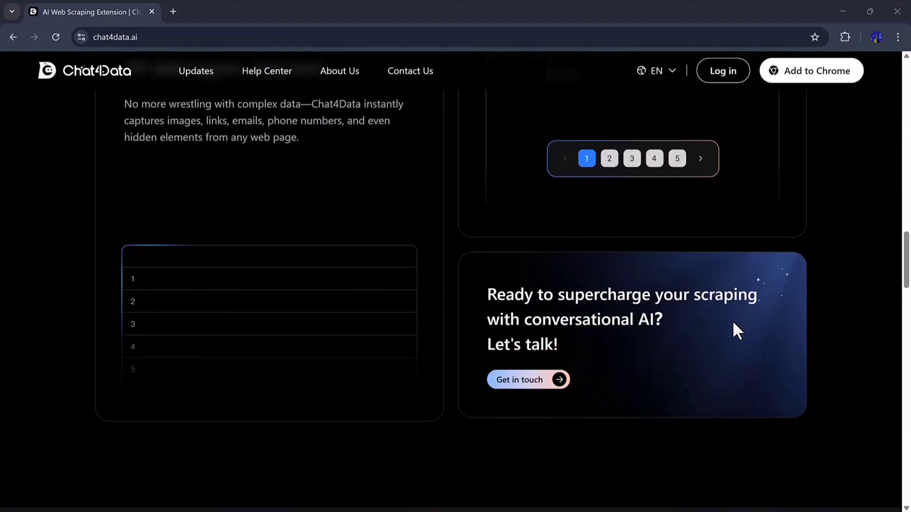